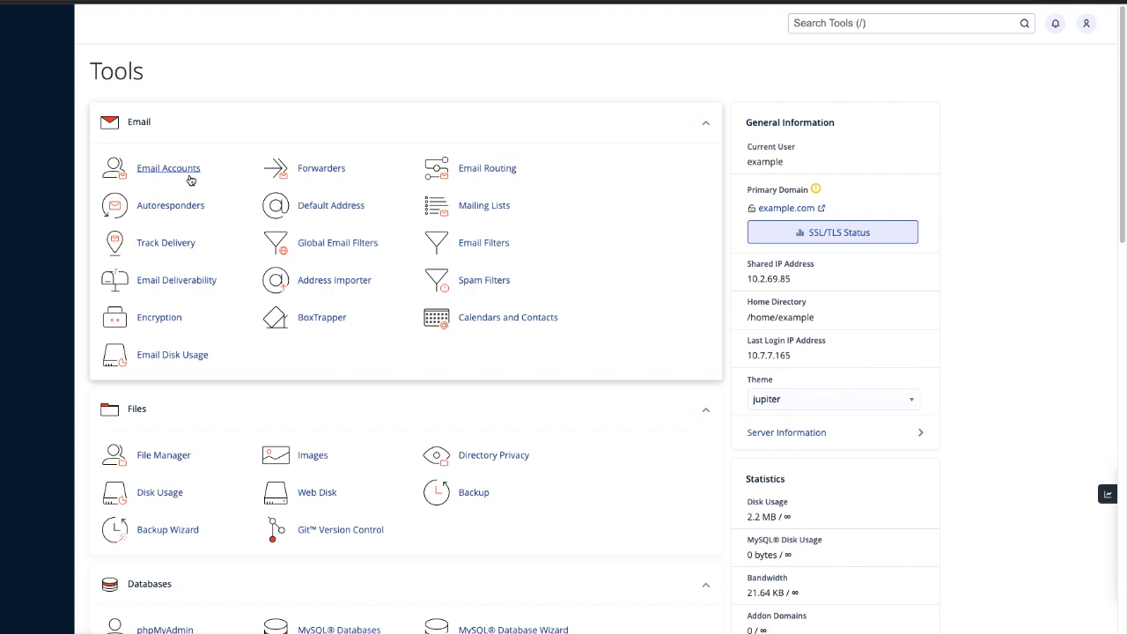
Open the Email Accounts management page from the Email section.
left_click(189, 175)
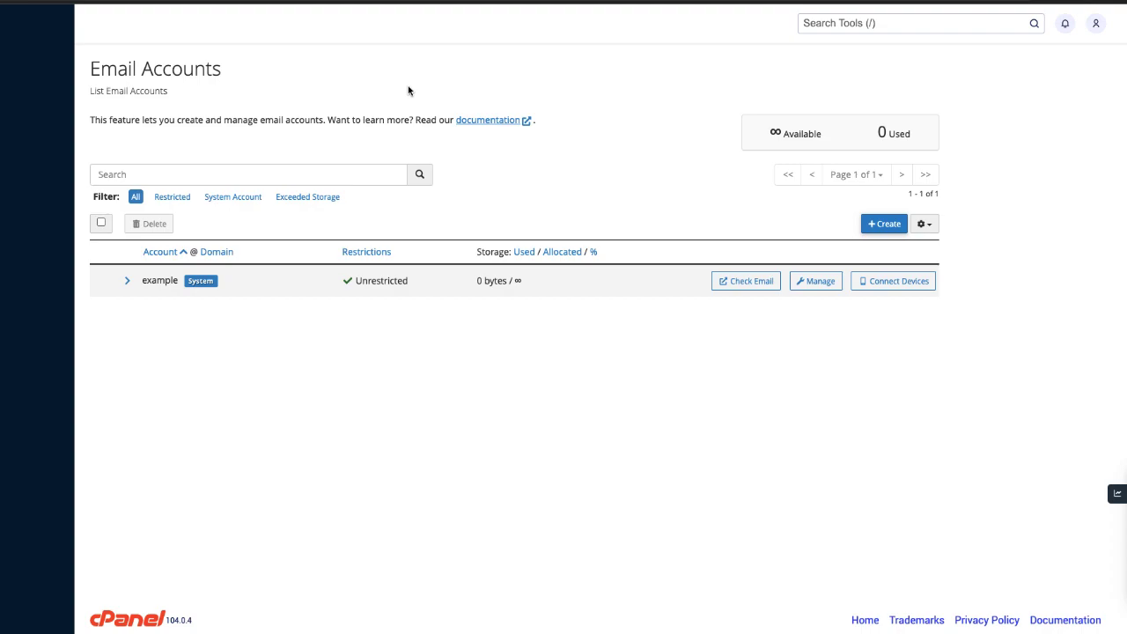
Start a new email account and enter the username 'user' for example.com.
left_click(883, 224)
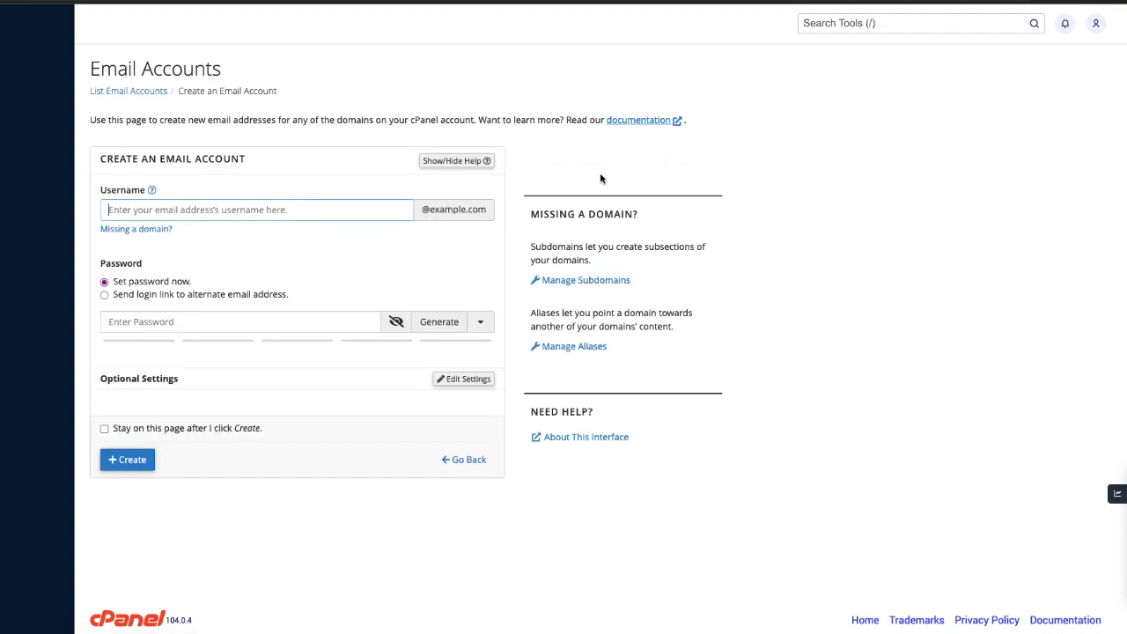
left_click(355, 209)
type("user")
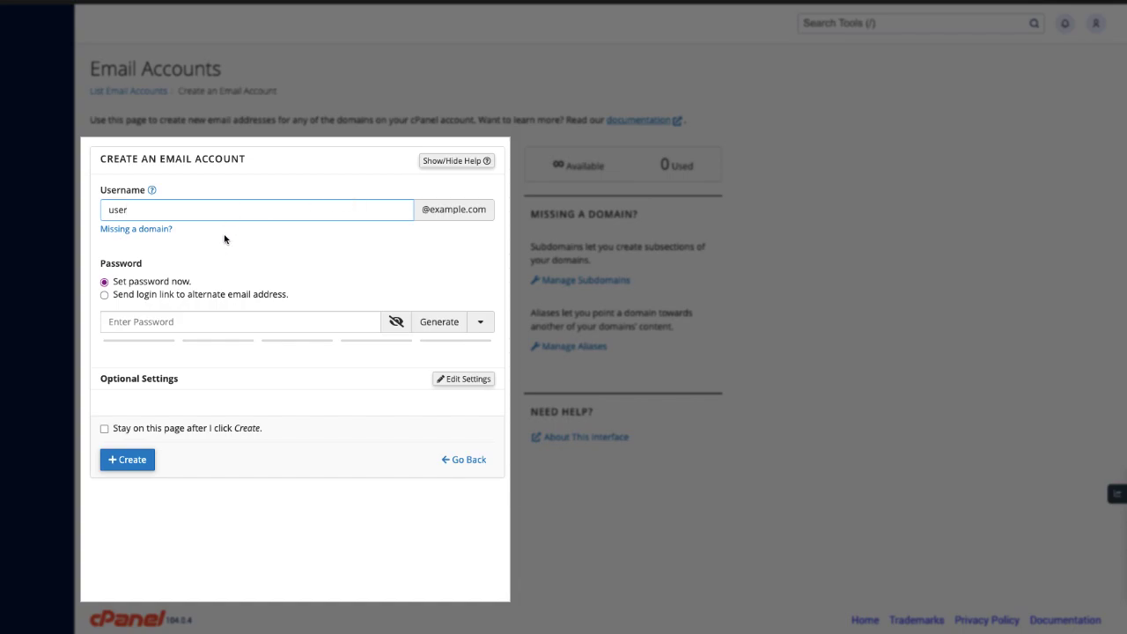
left_click(452, 212)
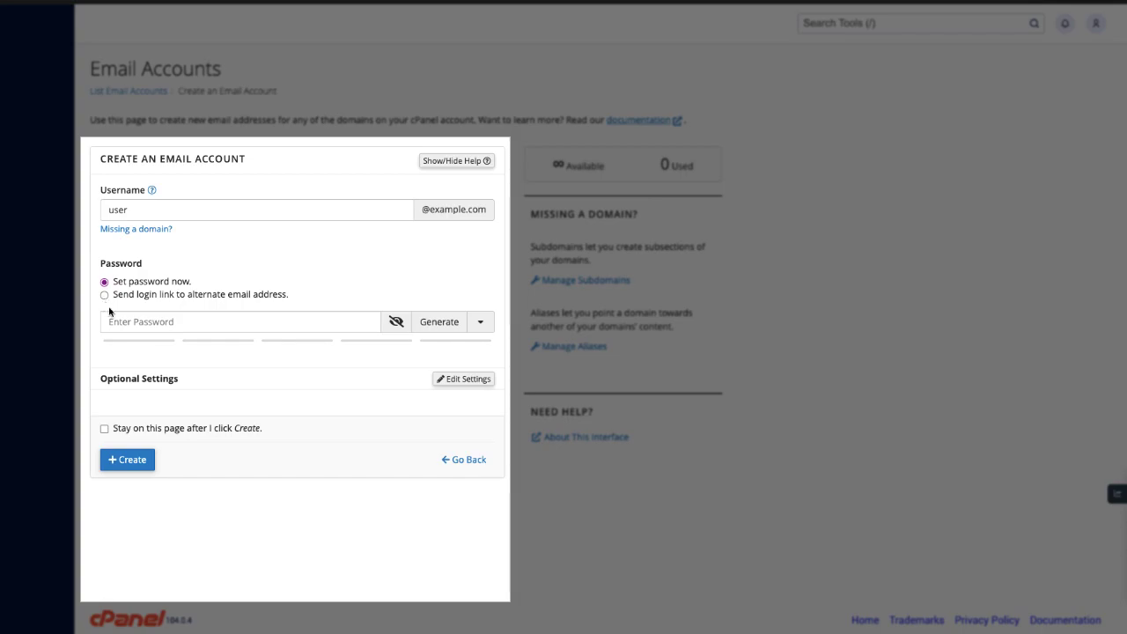
Type a password for the account, then show and hide it again.
left_click(117, 321)
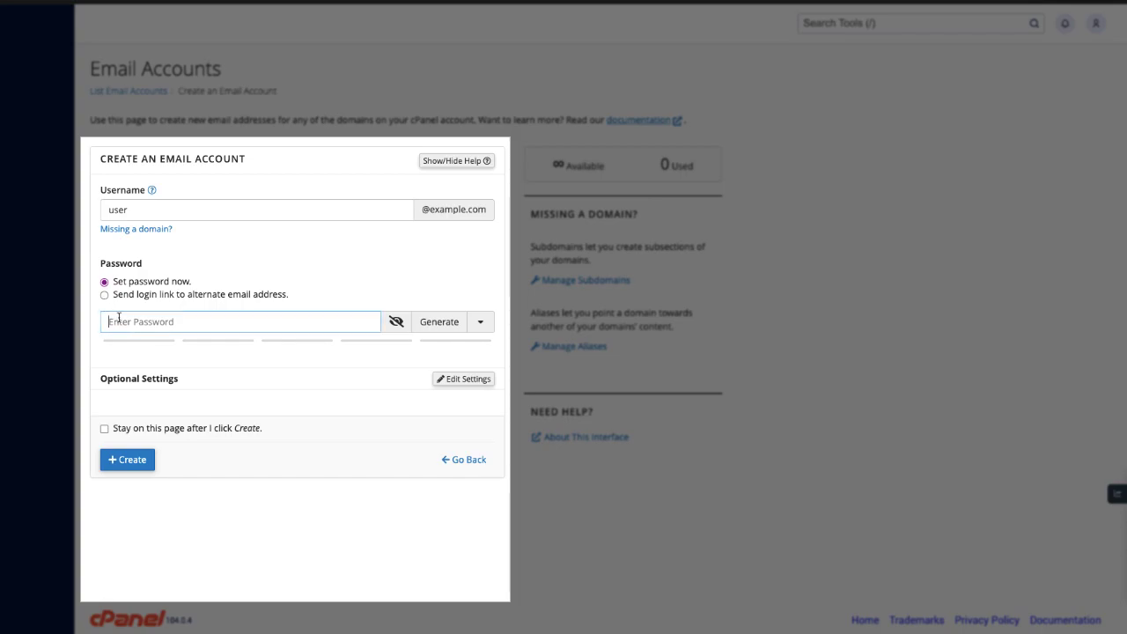
type("•••")
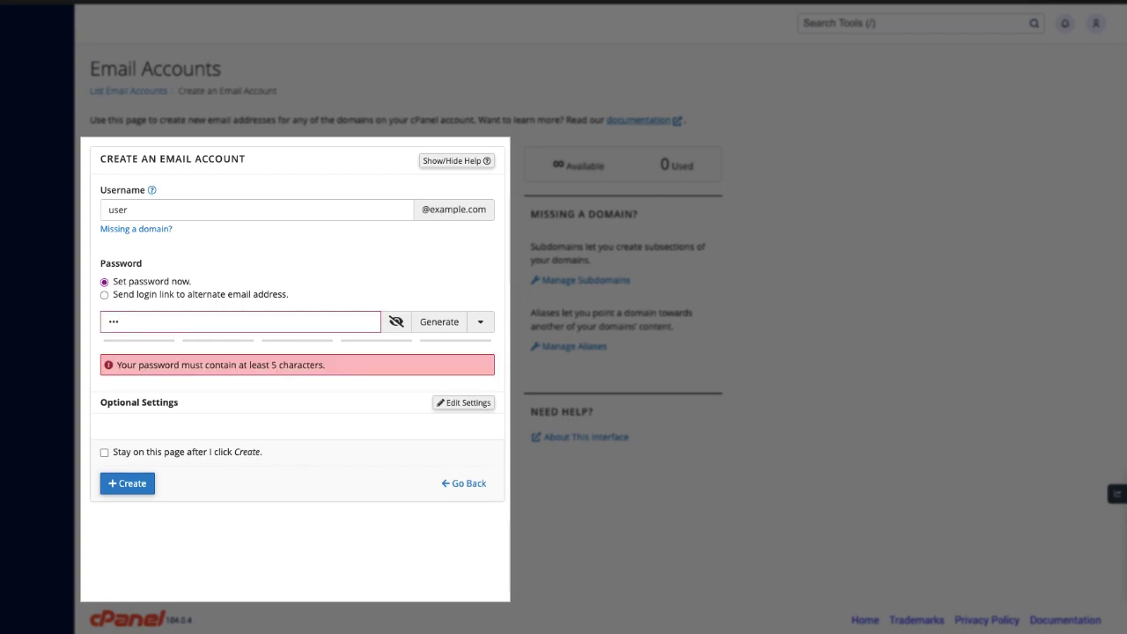
type("•••••••")
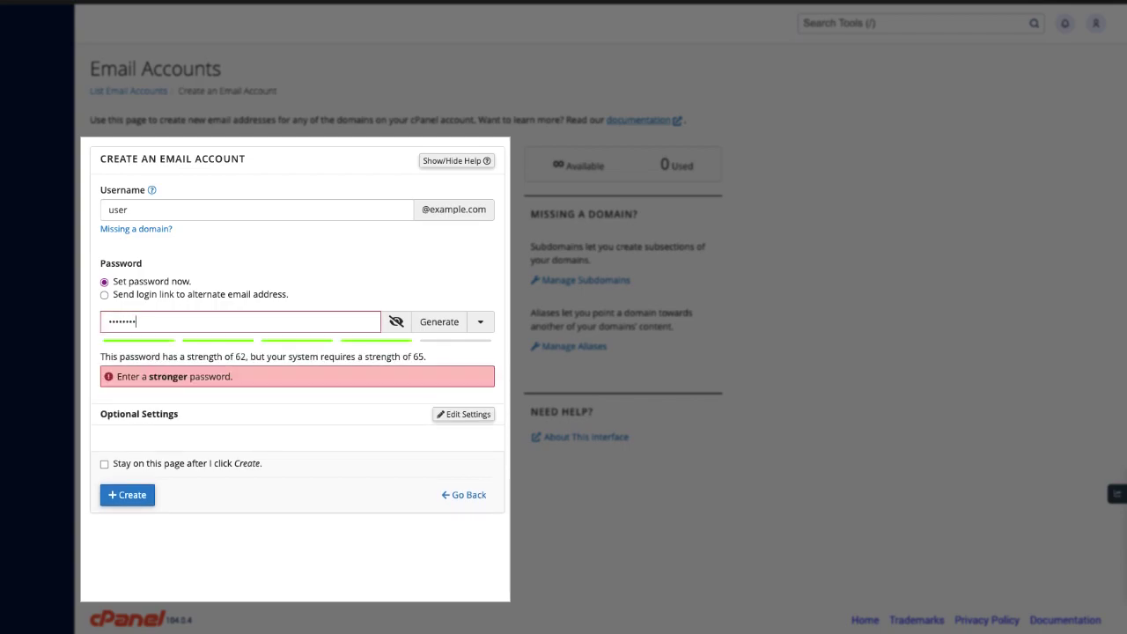
type("•••••")
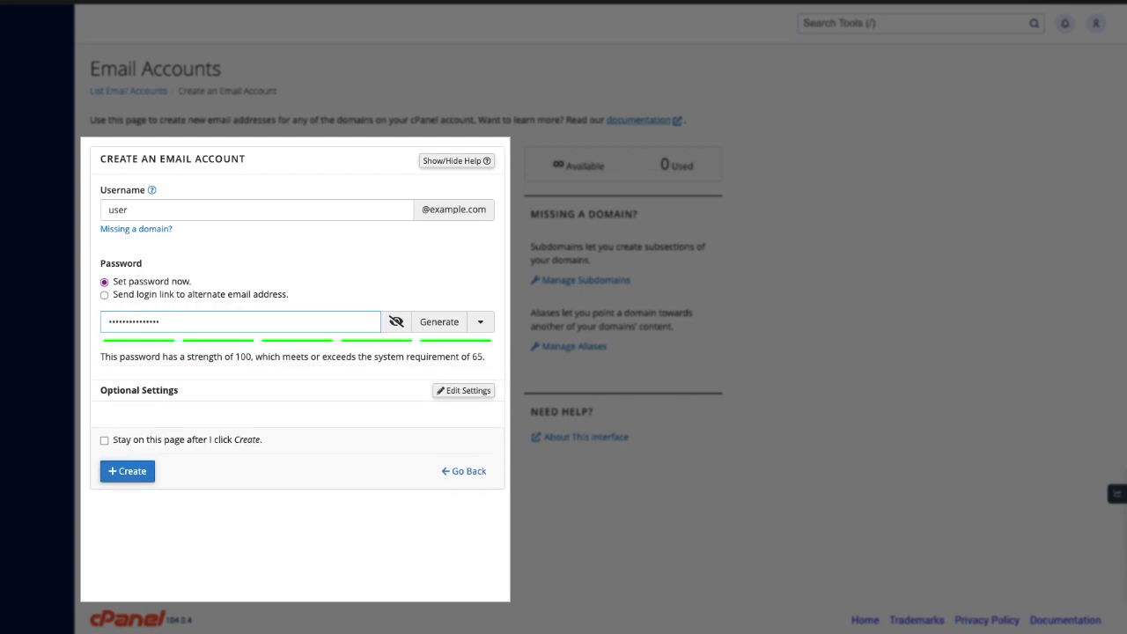
type("•••••••••")
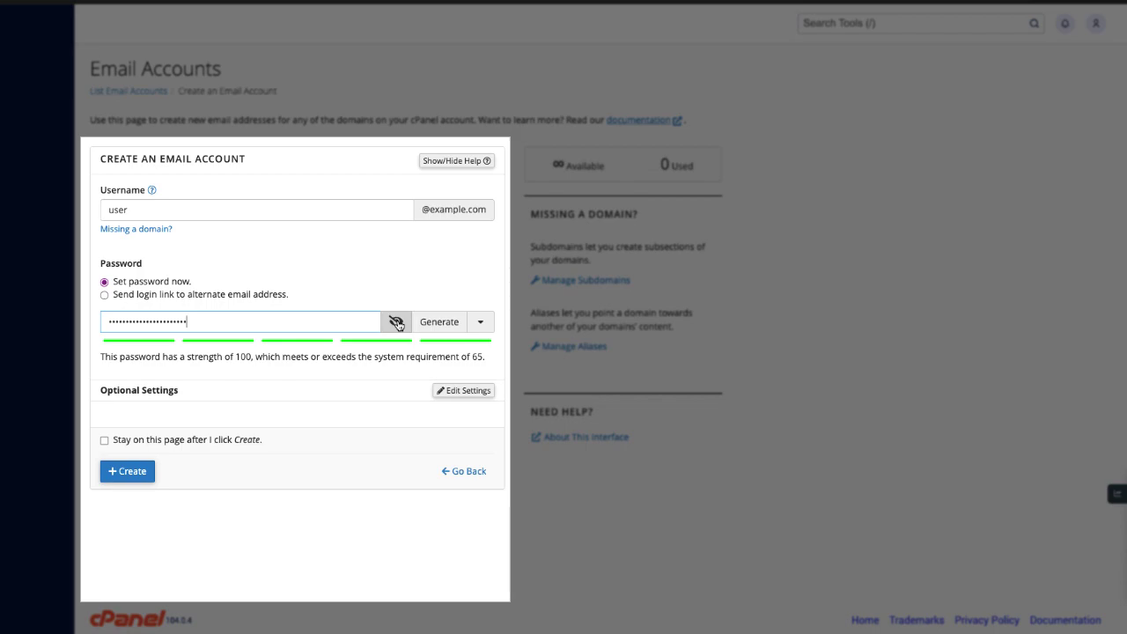
left_click(397, 325)
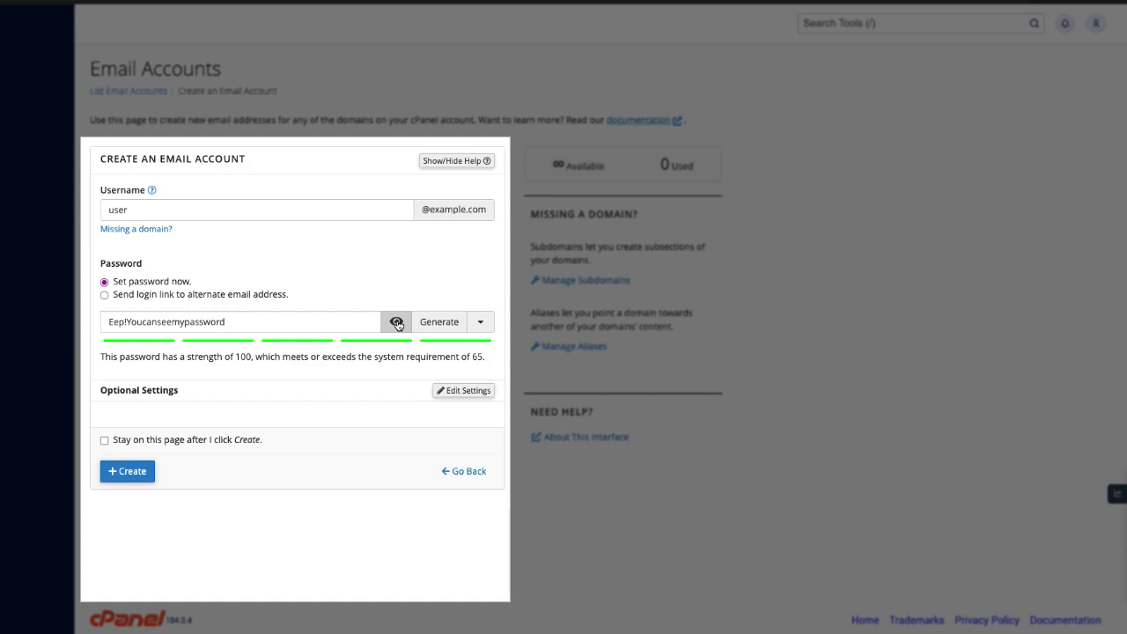
left_click(397, 325)
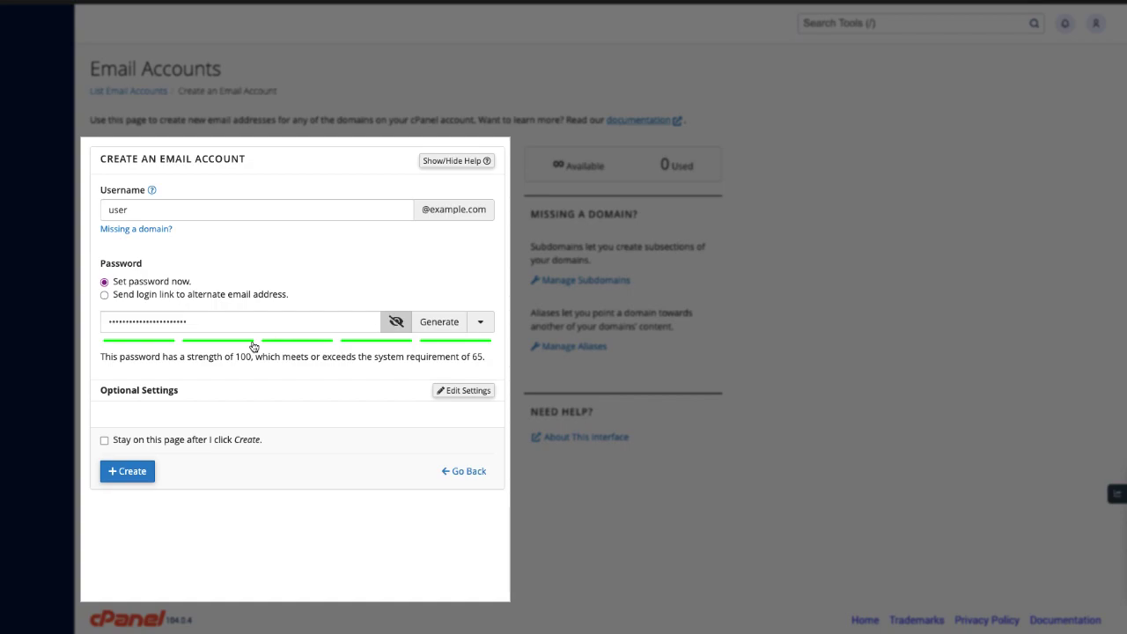
Replace it with a generated strength-100 password, keeping both numbers and symbols allowed.
left_click(459, 327)
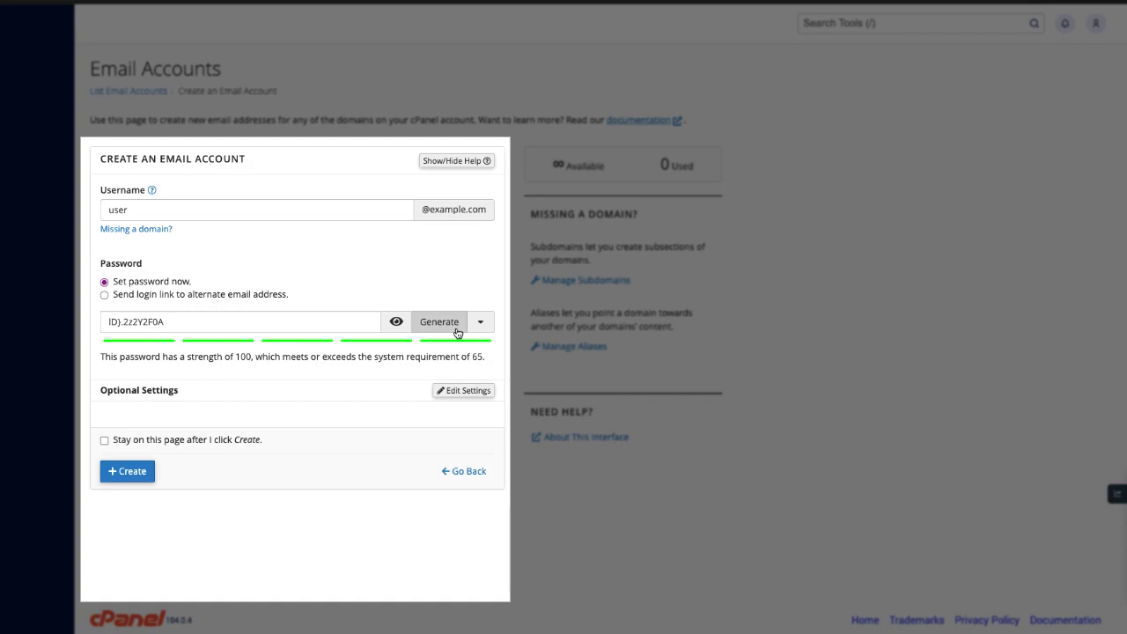
left_click(484, 325)
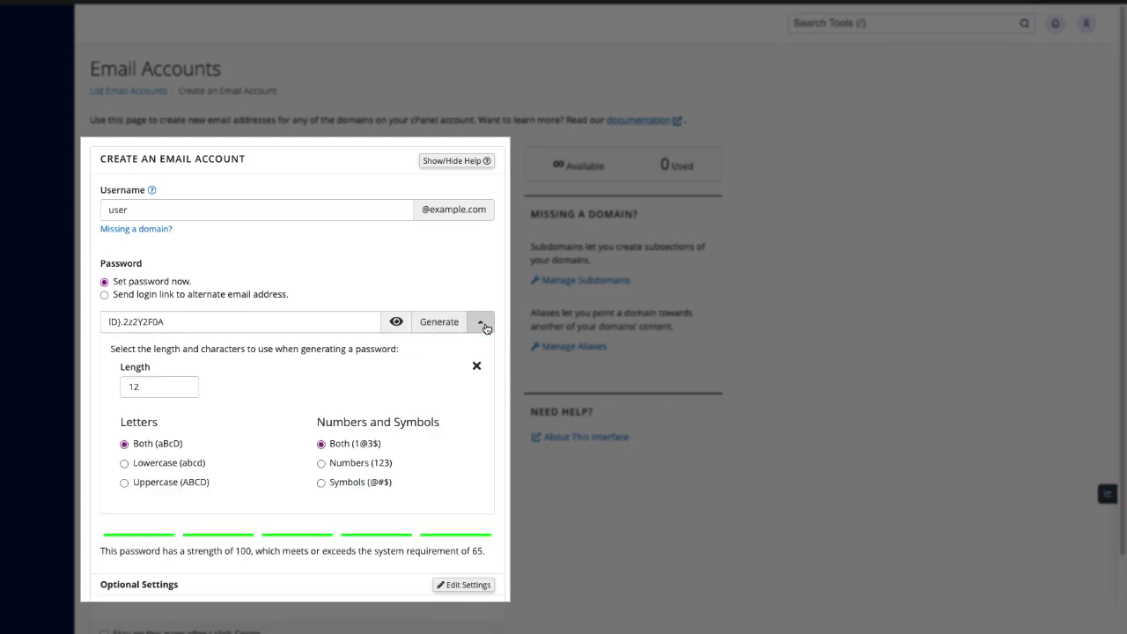
left_click(322, 465)
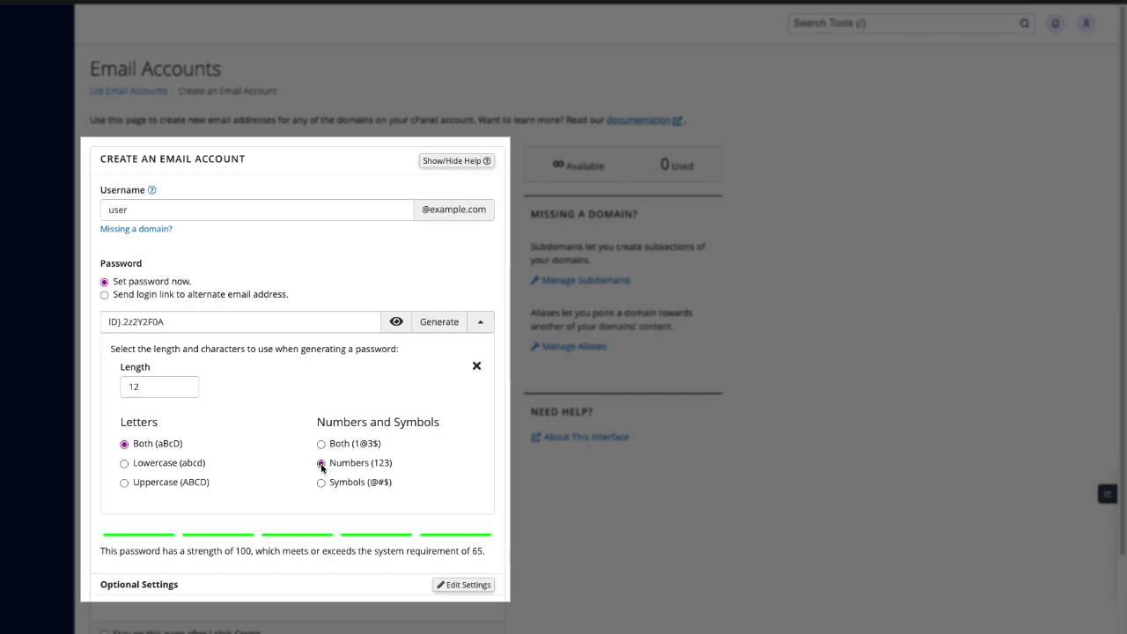
left_click(321, 445)
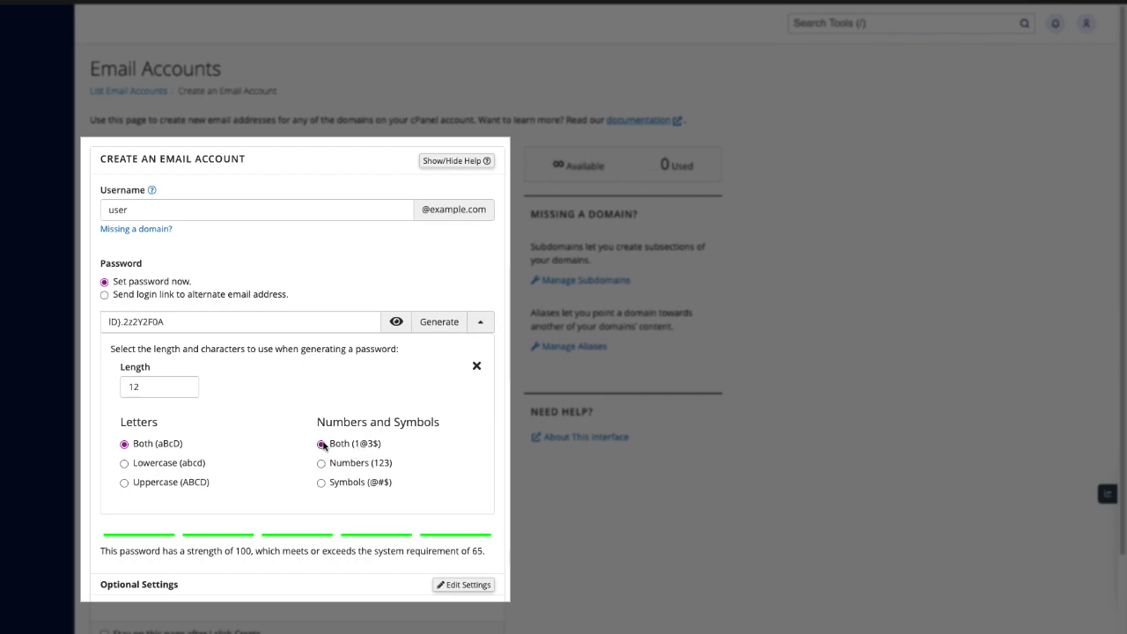
left_click(483, 325)
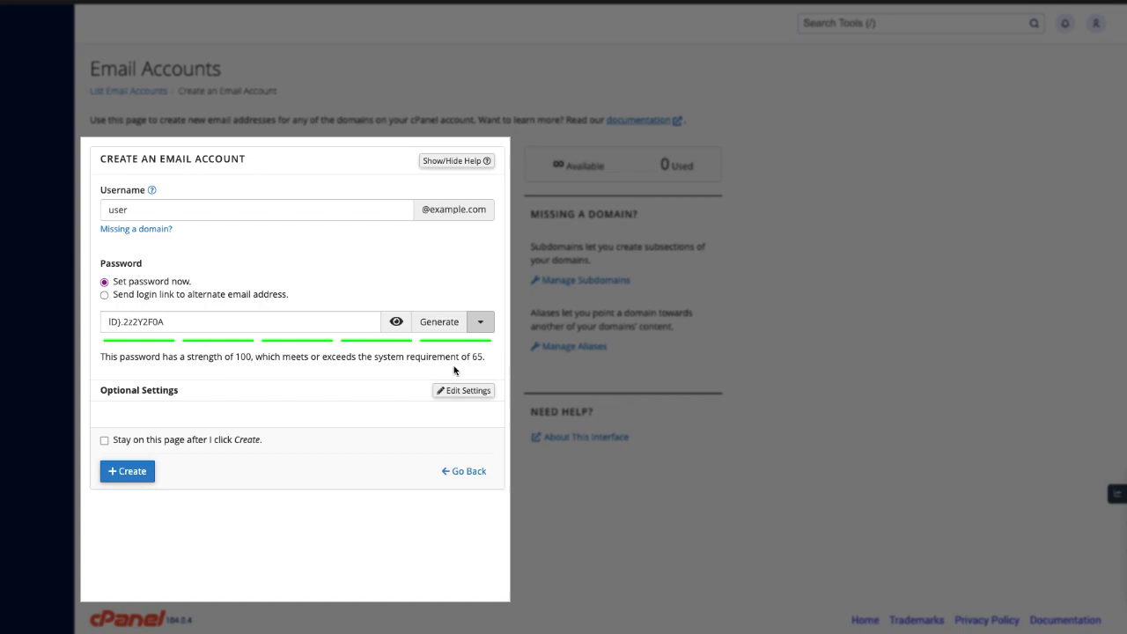
Choose to send a login link instead, entering the alternate e-mail address.
left_click(105, 295)
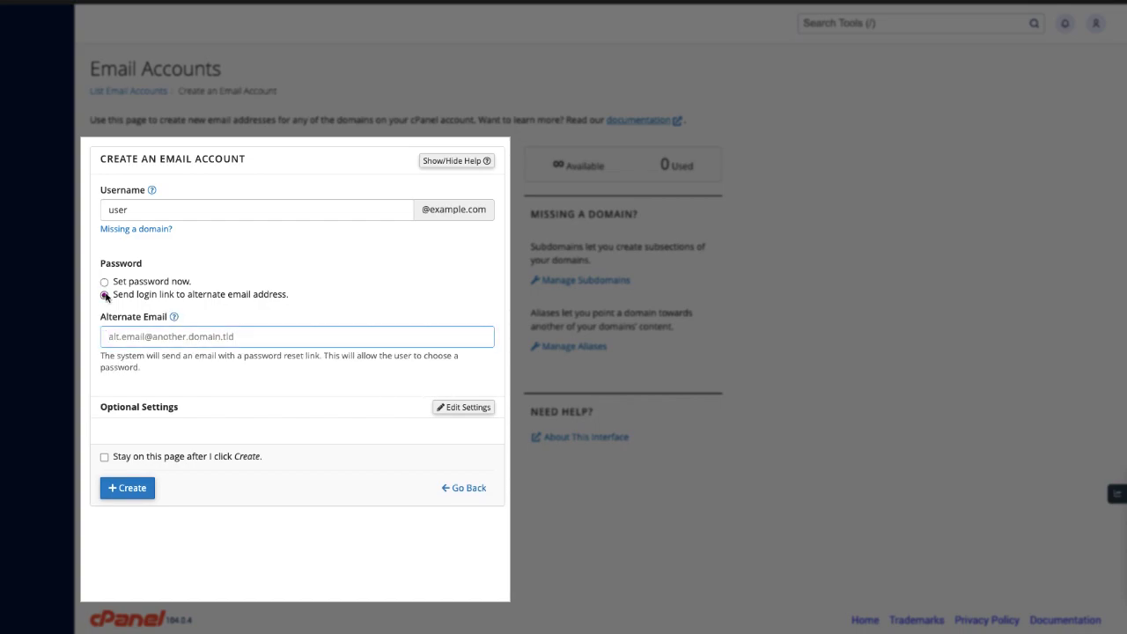
type("ex")
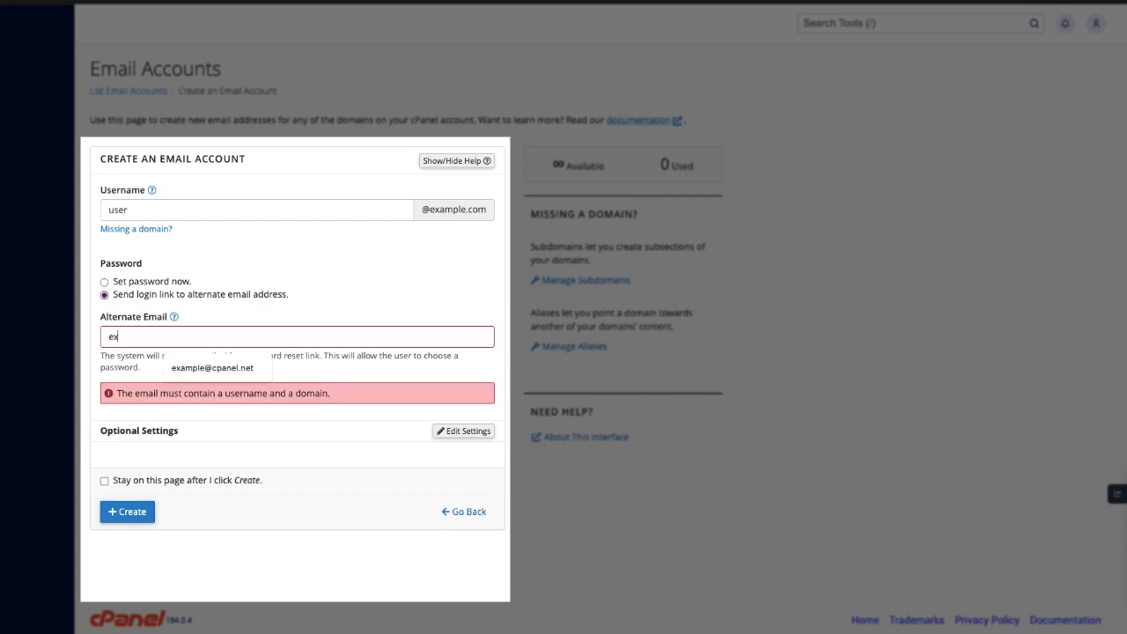
type("ample@")
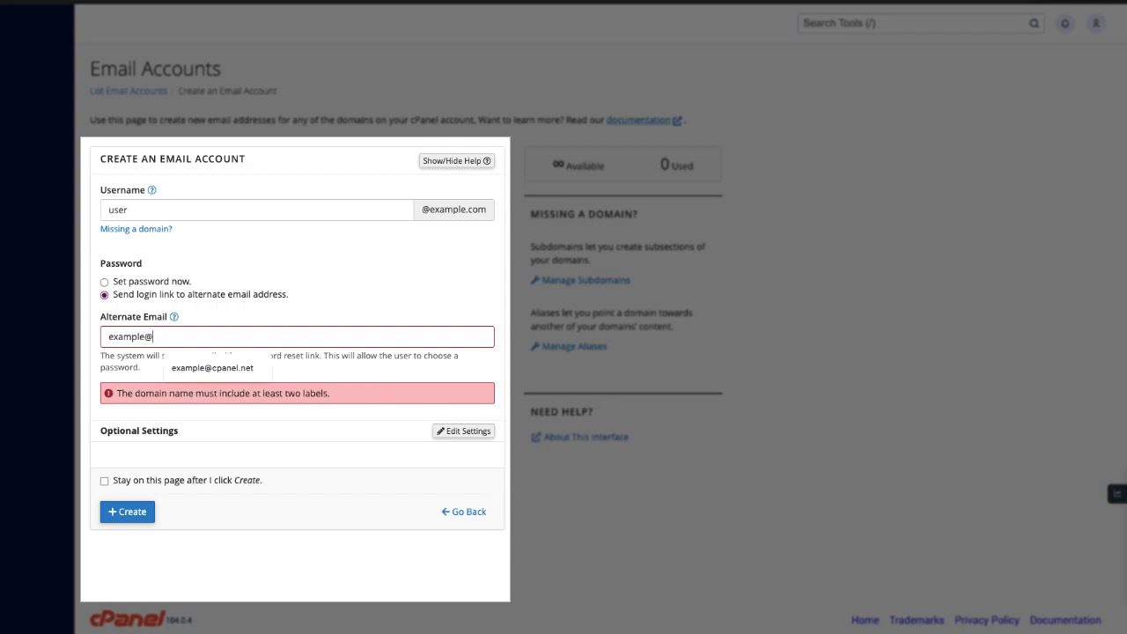
type("cpanel.net")
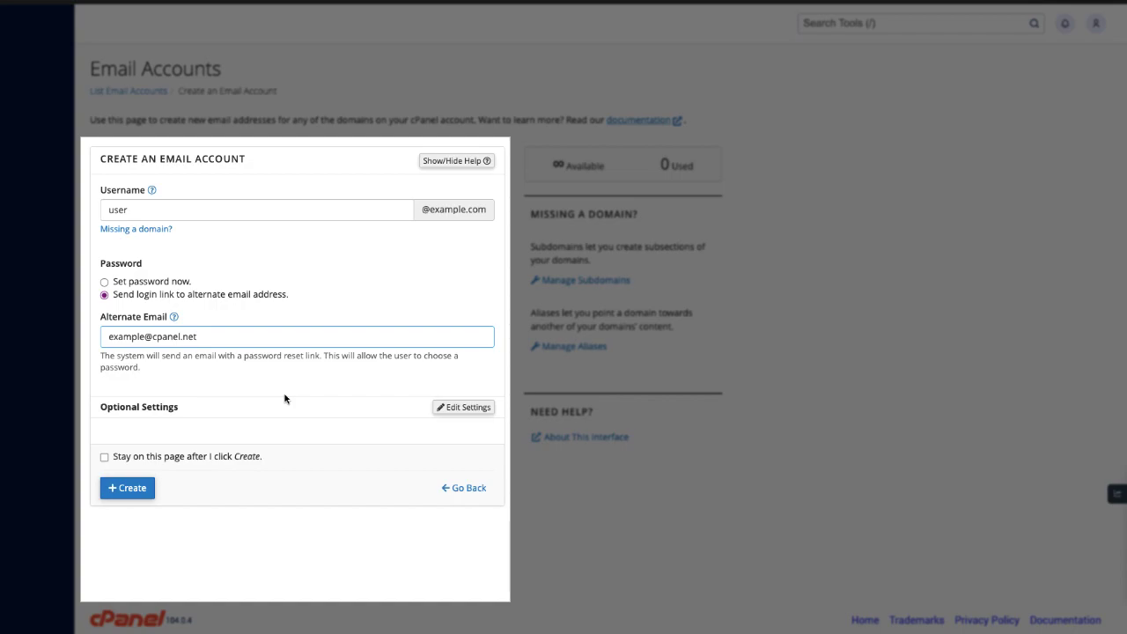
In the optional settings, change storage space from 1024 MB to Unlimited.
left_click(457, 409)
scroll(457, 411, "down", 2)
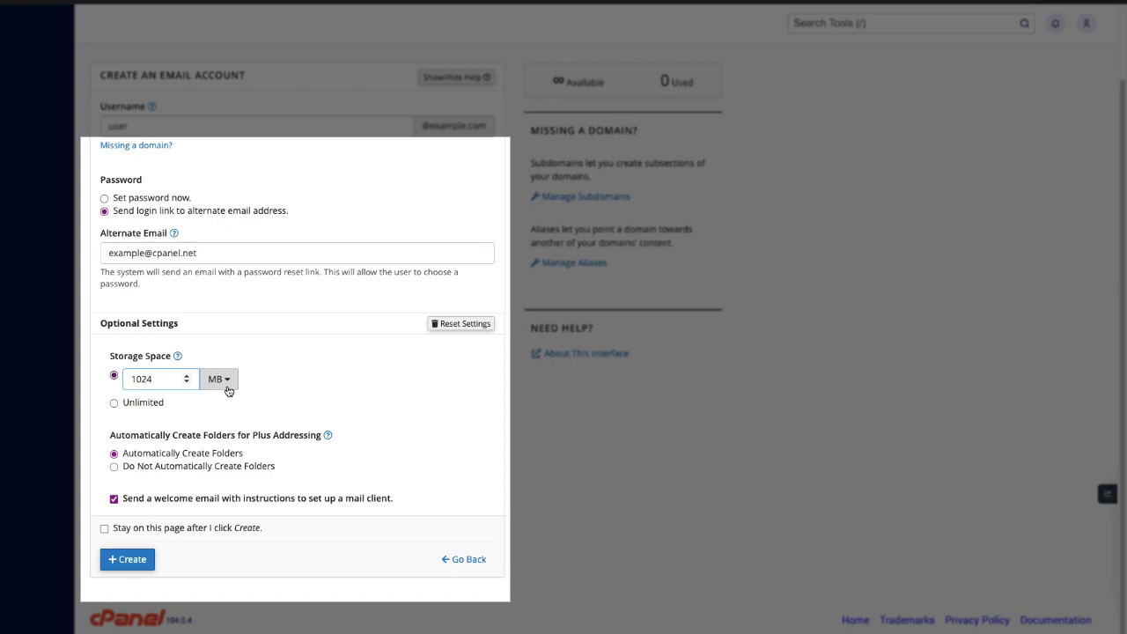
left_click(218, 379)
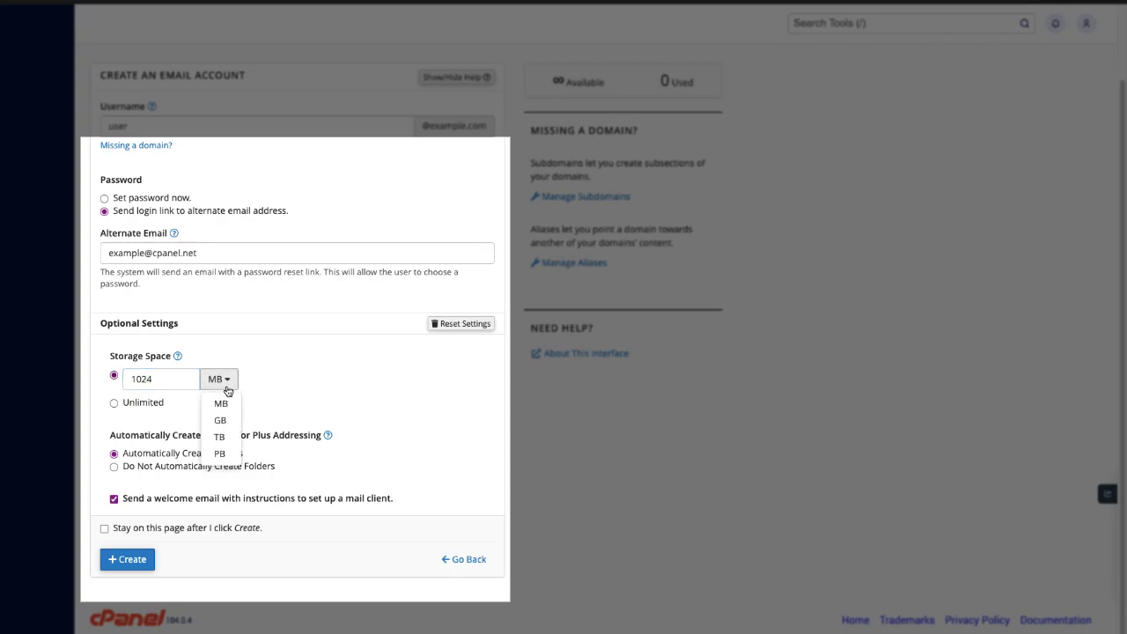
left_click(226, 385)
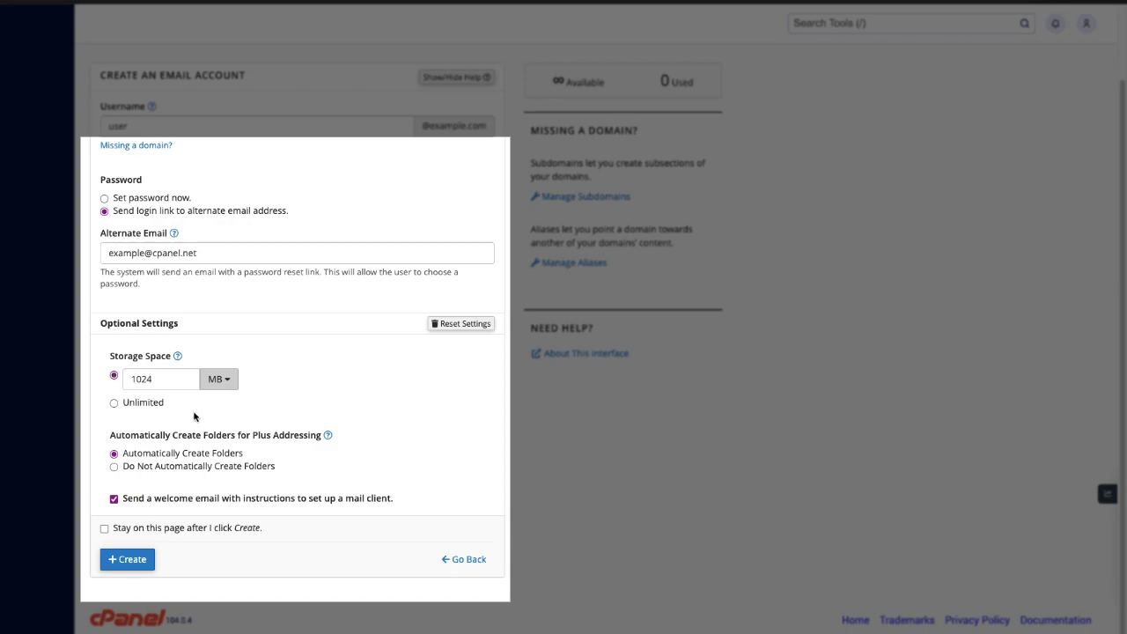
left_click(114, 404)
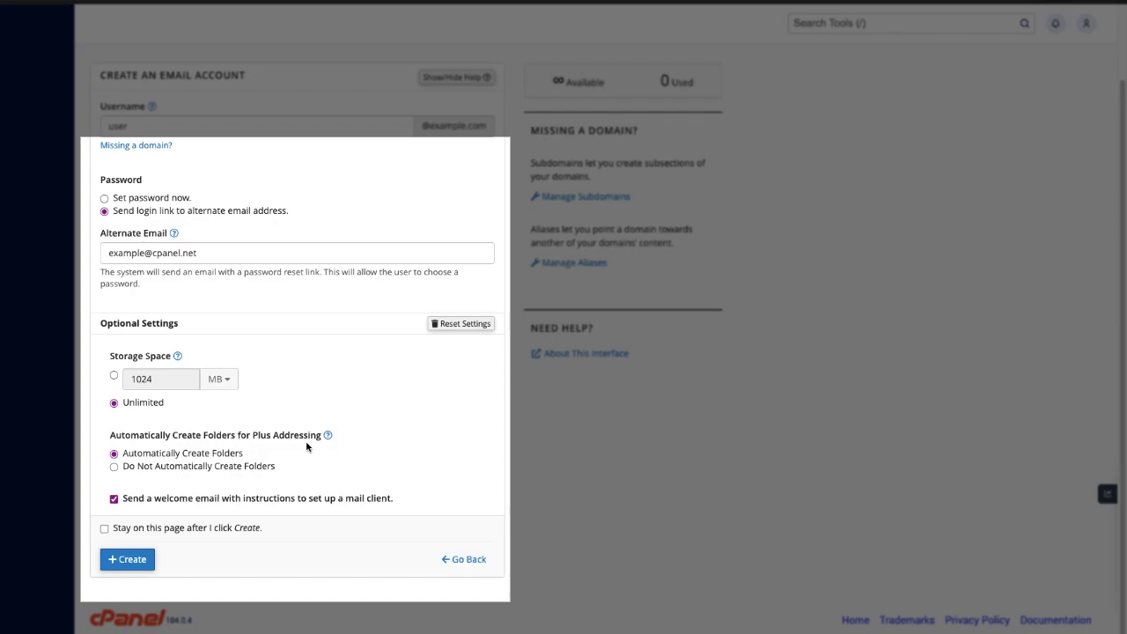
Disable automatic plus-addressing folders, keep the welcome email on, and return to the list after creating.
left_click(113, 467)
left_click(114, 499)
left_click(113, 500)
left_click(104, 530)
Create the account and dismiss the green success message.
left_click(152, 559)
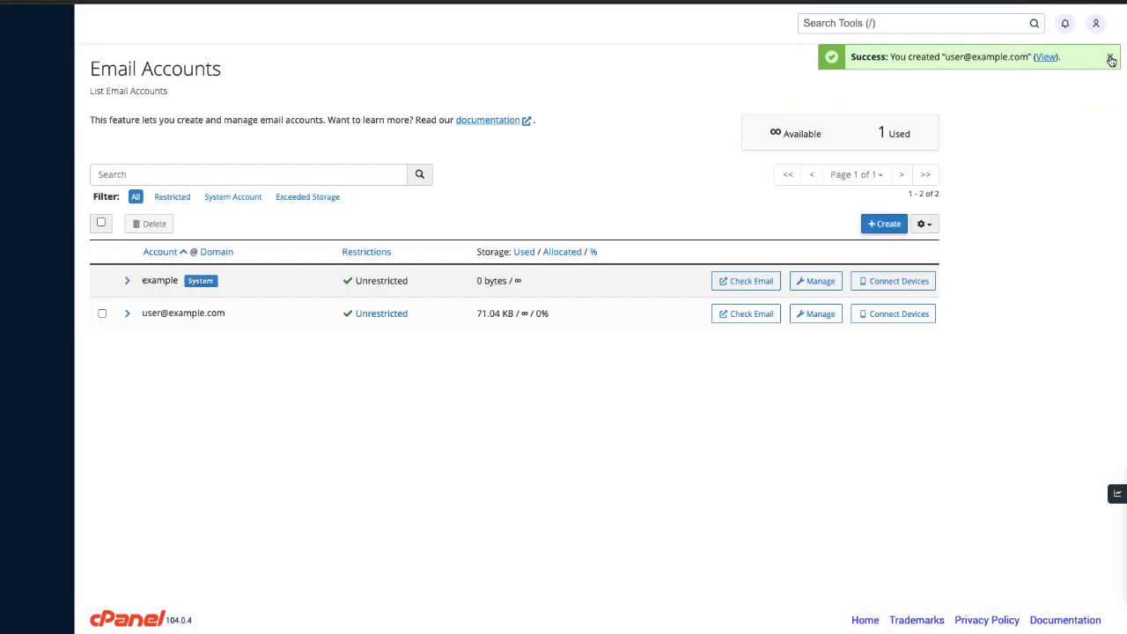
left_click(1111, 58)
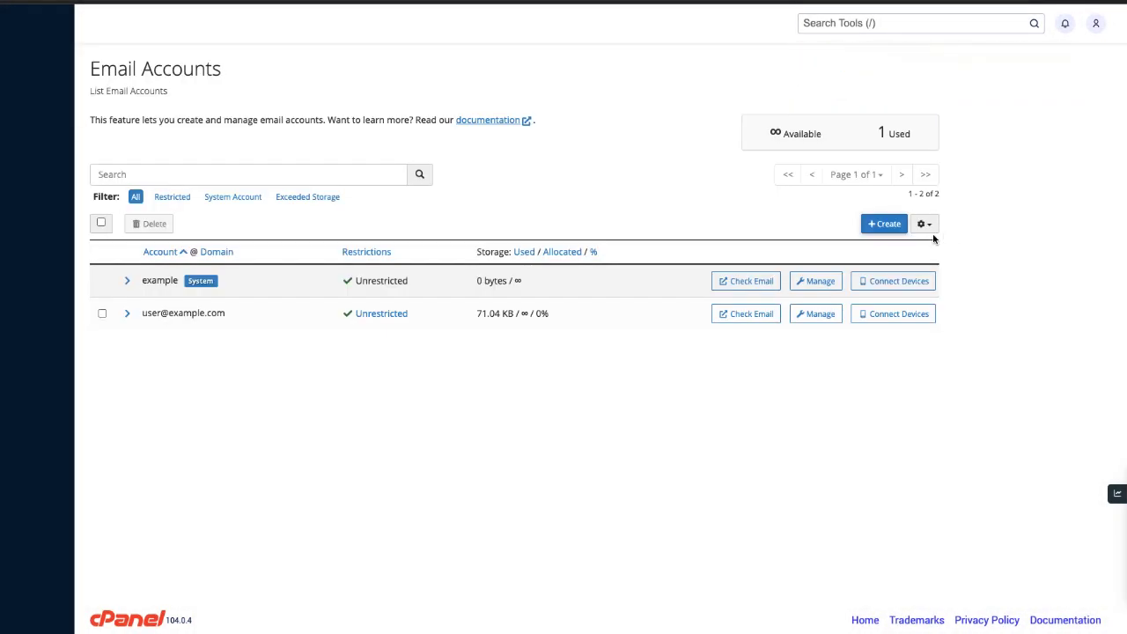